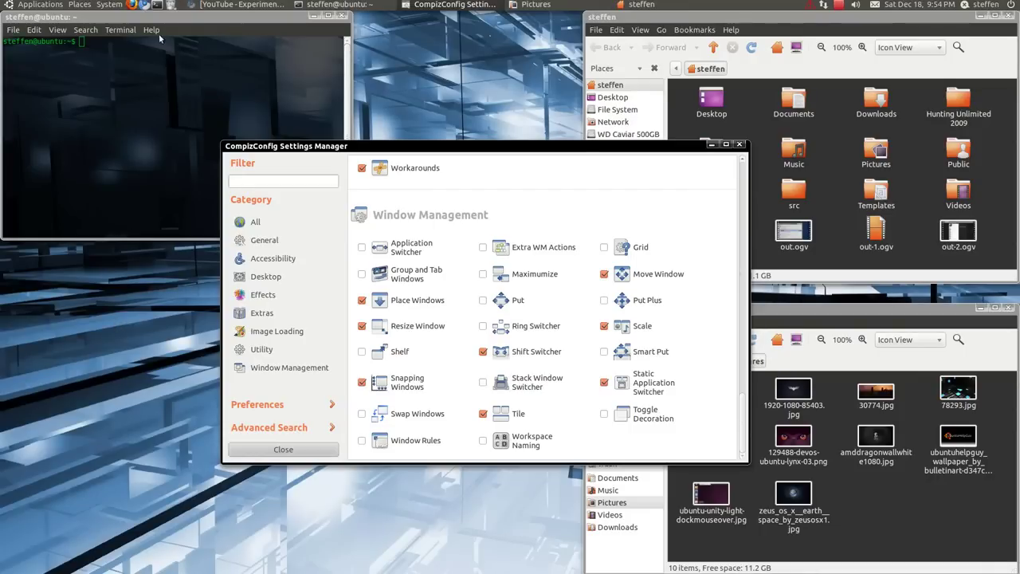
Step: Switch to Chromium to view the Experimental Compiz Addons video page, and return to CompizConfig Settings Manager
left_click(212, 5)
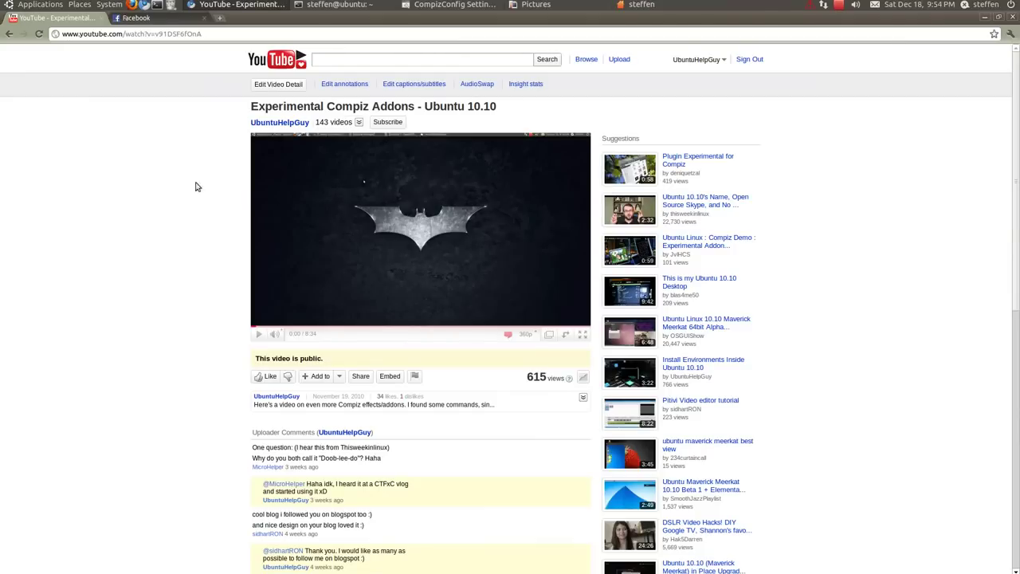
left_click(236, 7)
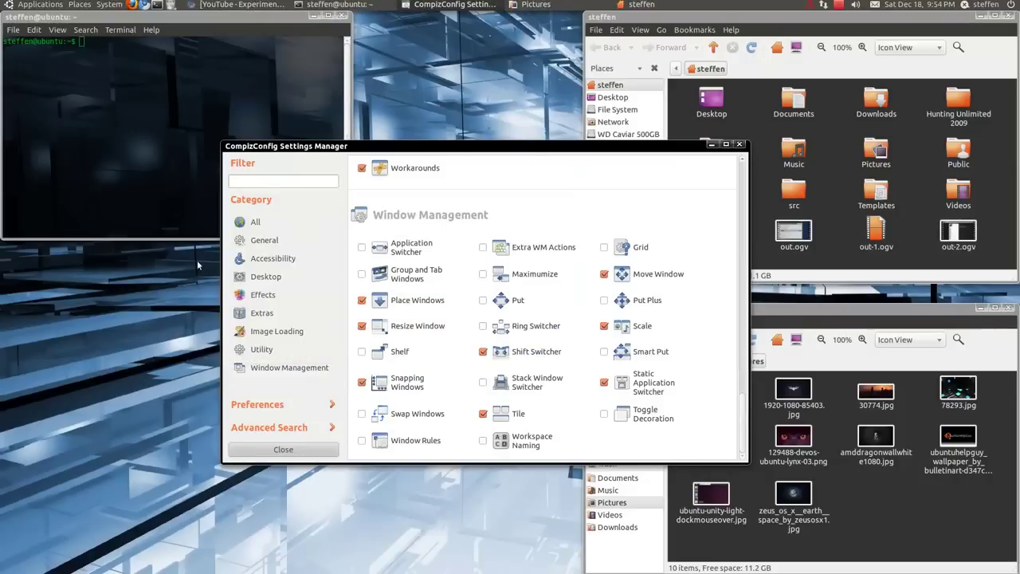
Step: Open the Tile plugin's settings under Window Management and display its key bindings
left_click(534, 421)
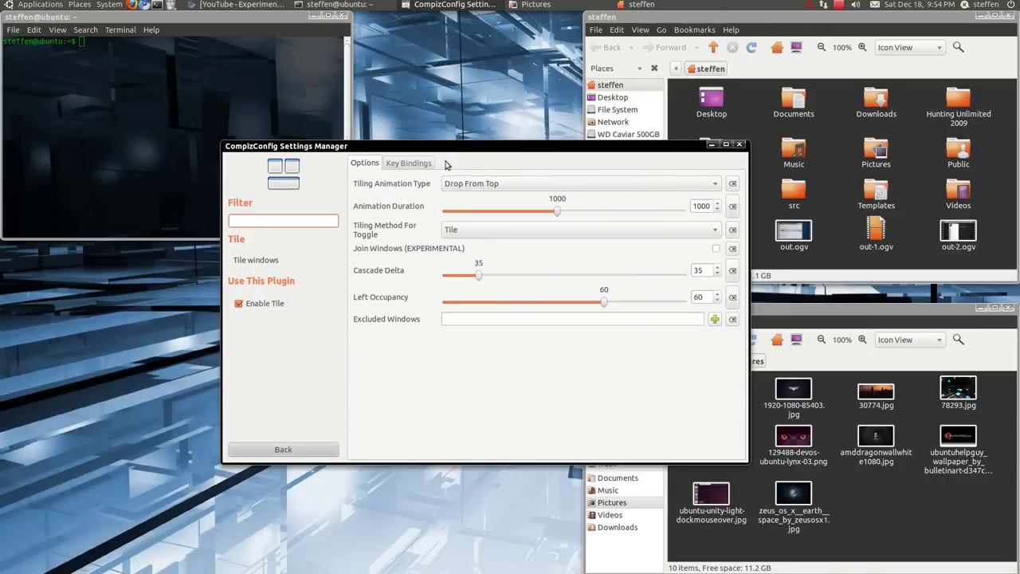
left_click(411, 164)
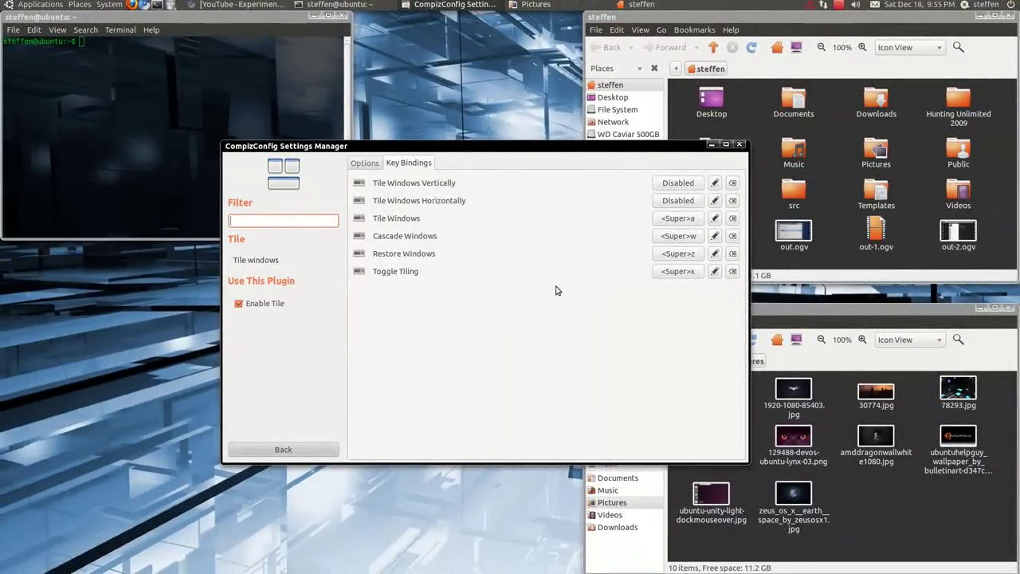
Step: Tile all open windows into a grid, and restore their original layout
key("super+a")
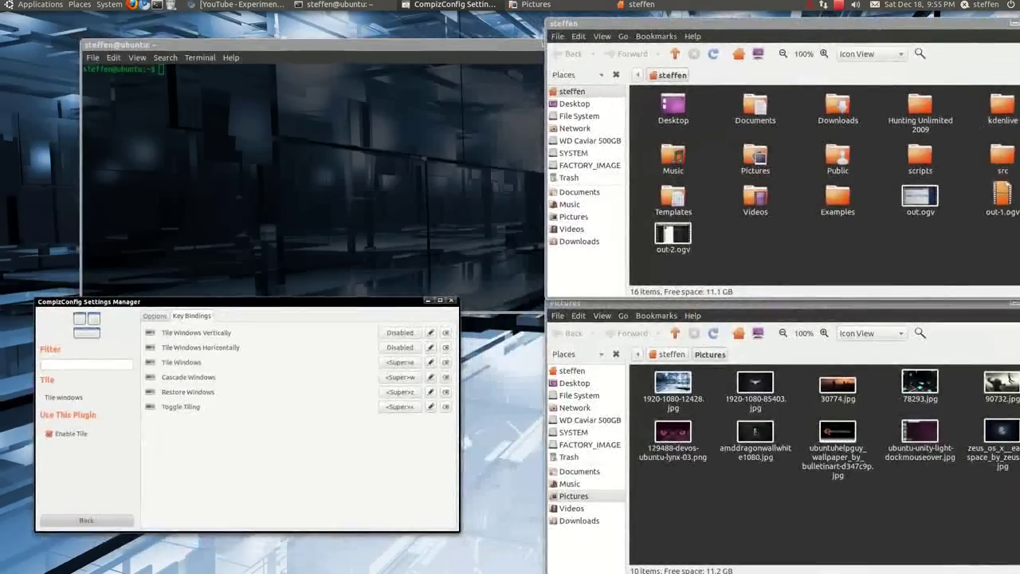
key("super+a")
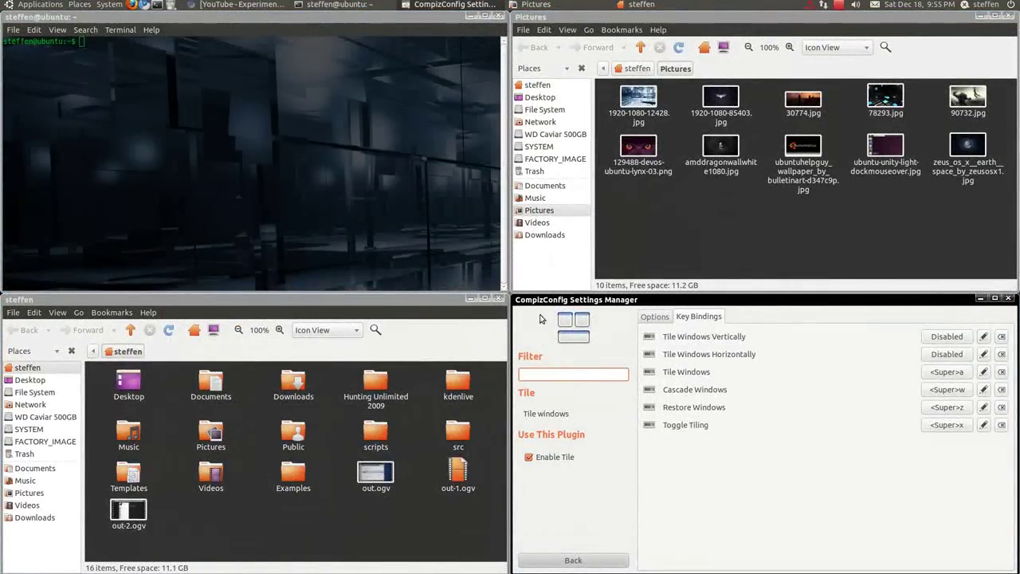
key("super+a")
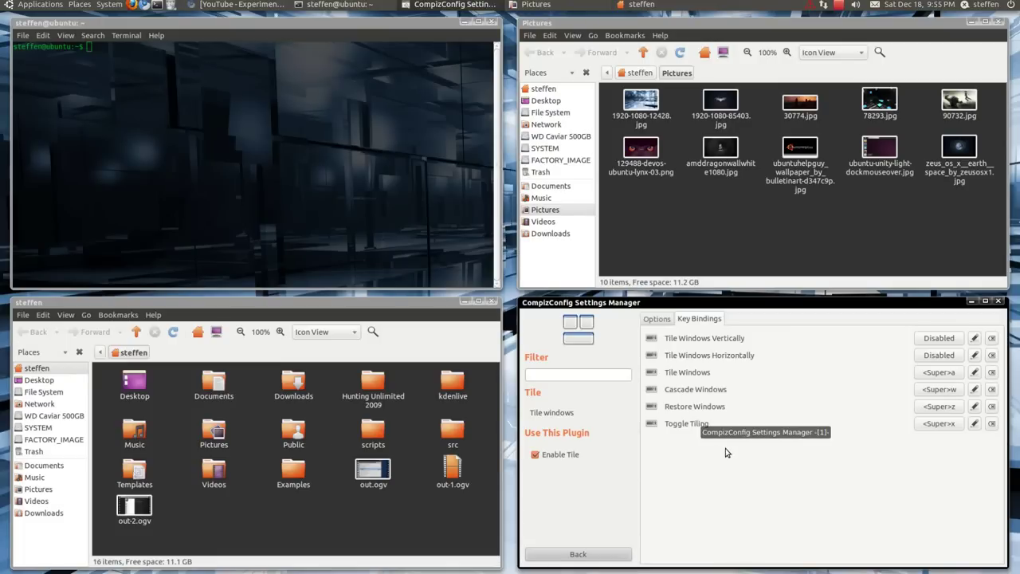
key("super+a")
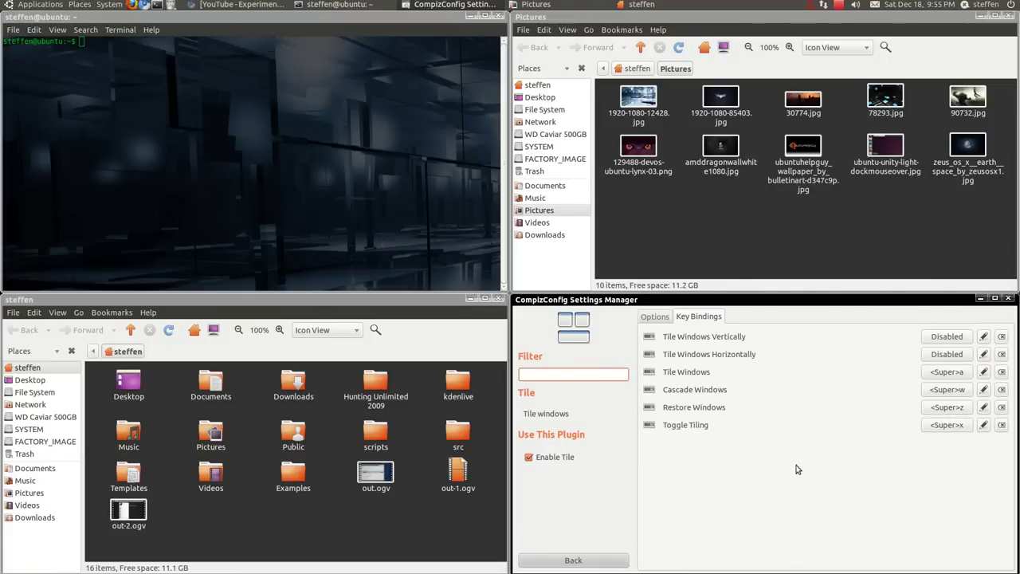
key("super+z")
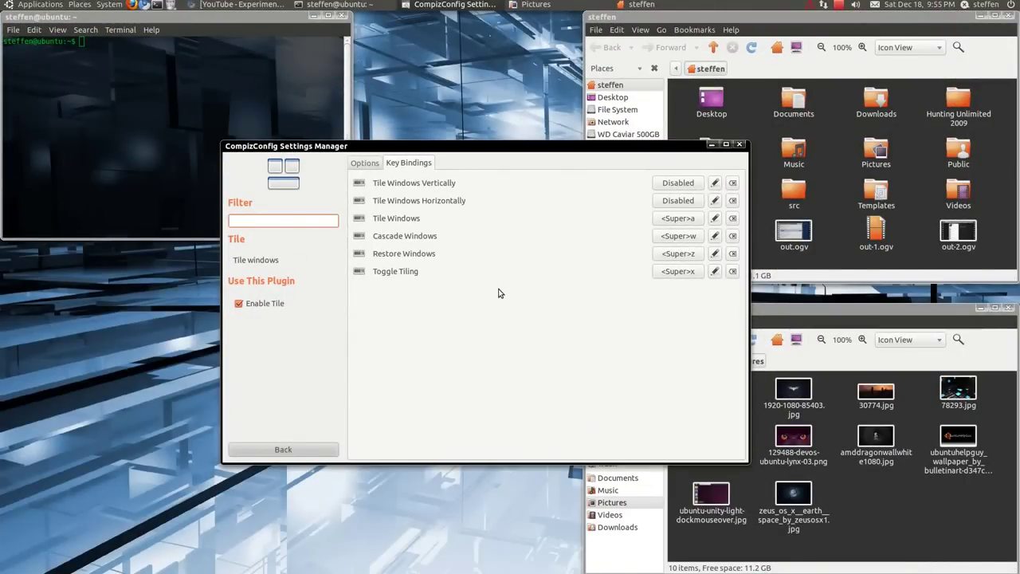
Step: Cascade the open windows with the home folder window brought to the front, and restore the original layout with the Tile settings focused
key("super+a")
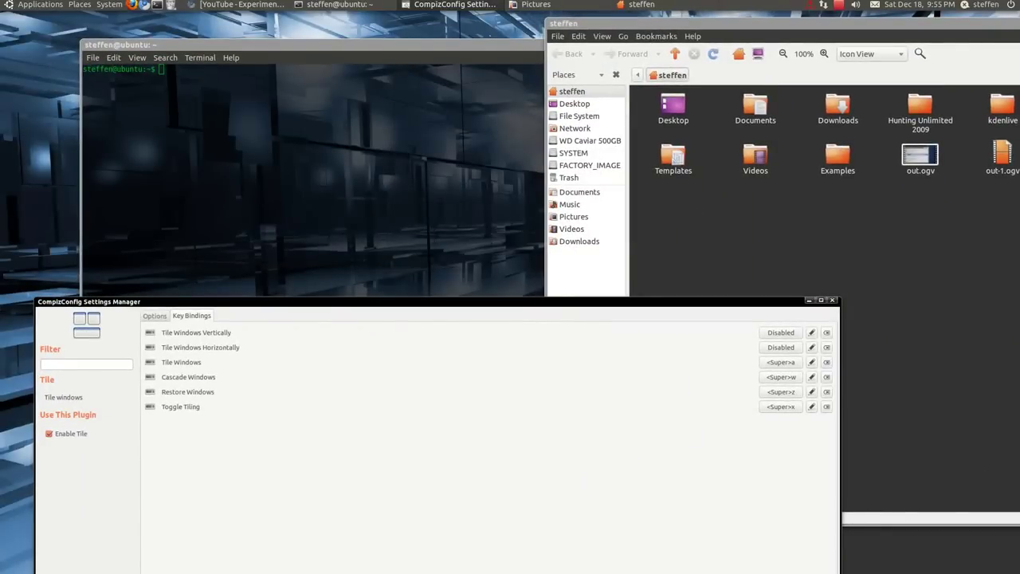
key("super+w")
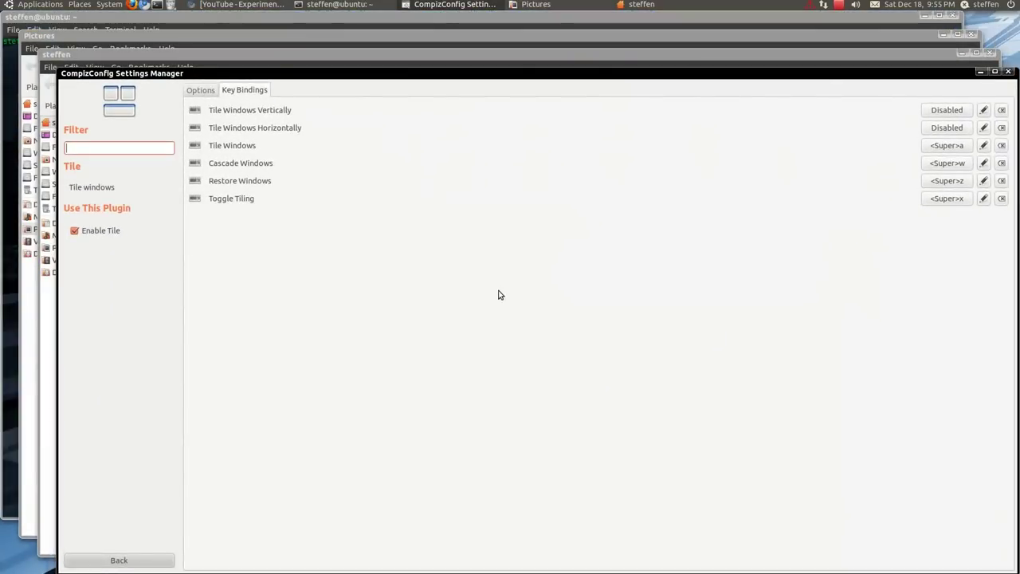
key("super+a")
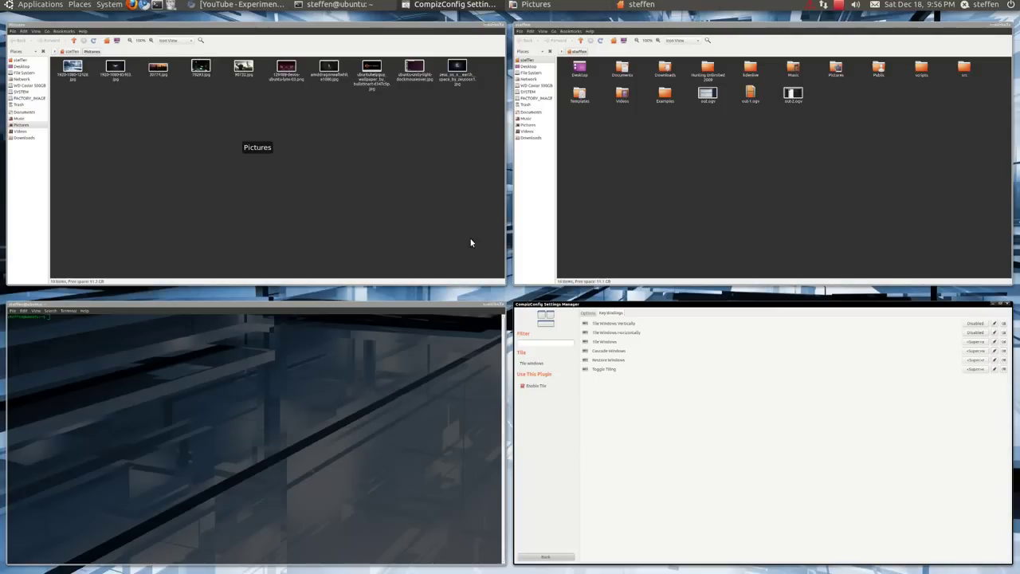
left_click(764, 196)
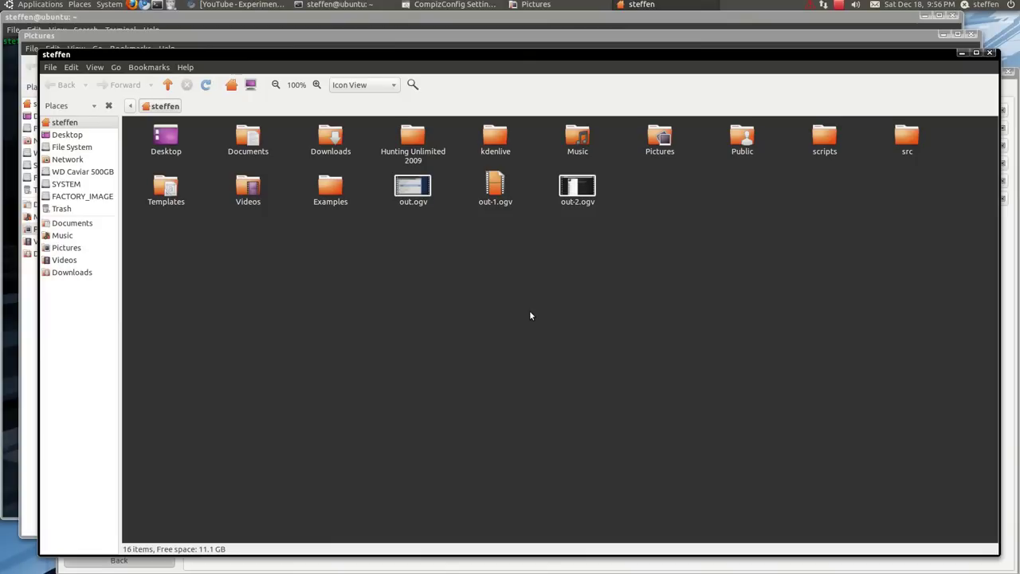
key("super+shift+a")
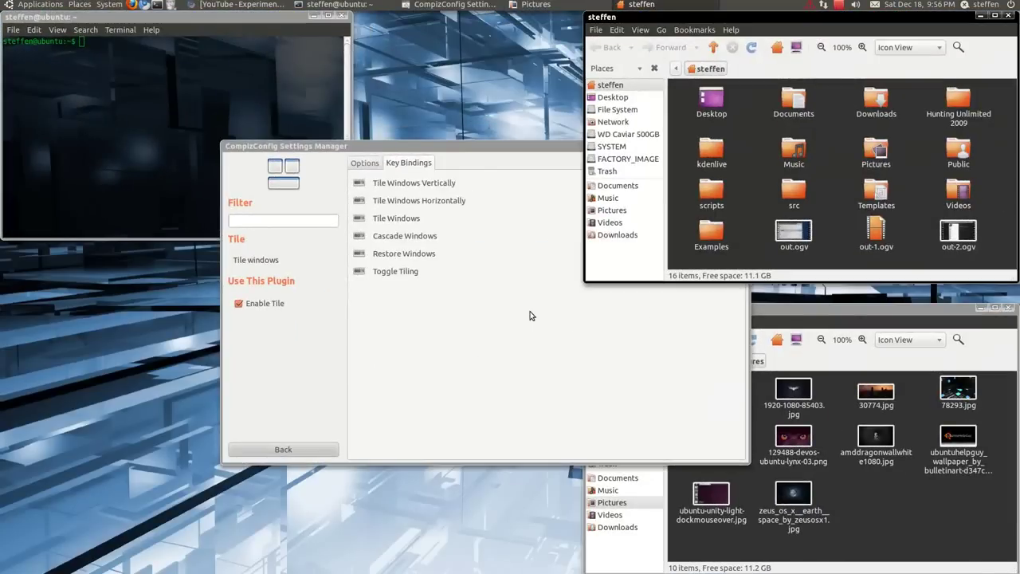
left_click(548, 321)
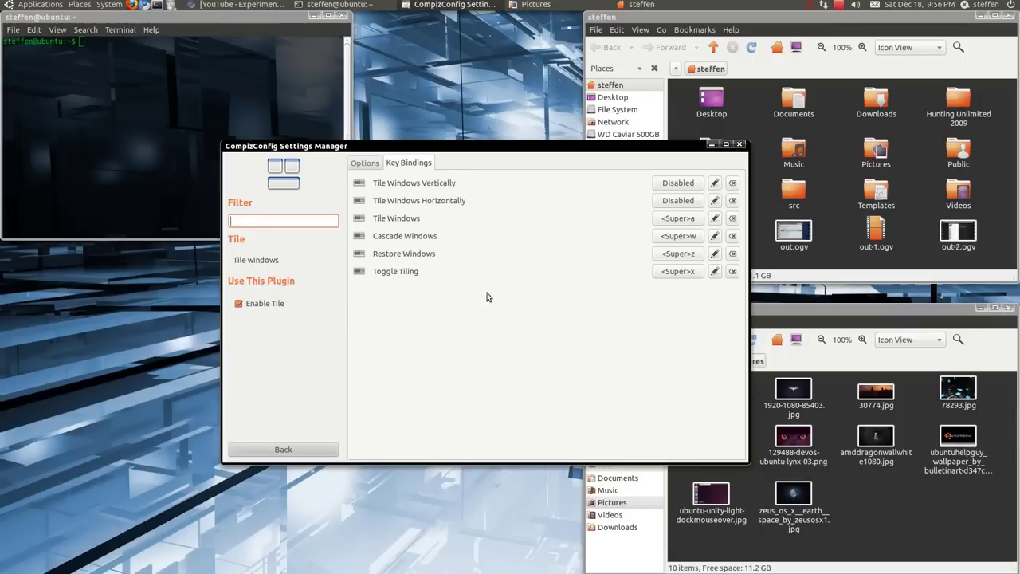
Step: In the Tile options, choose Drop From Top as the tiling animation type and Tile as the tiling method for toggle
left_click(365, 164)
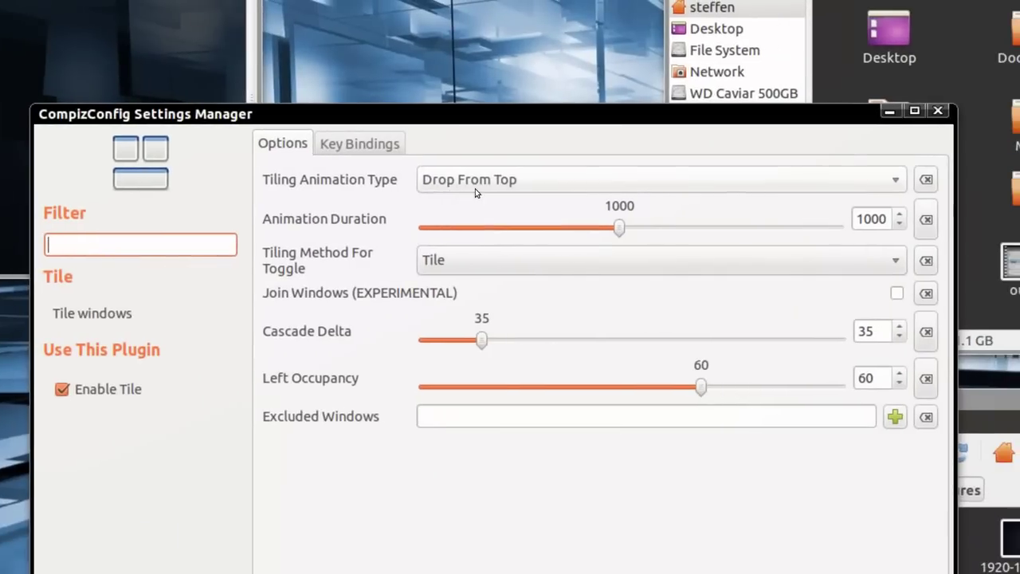
left_click(545, 192)
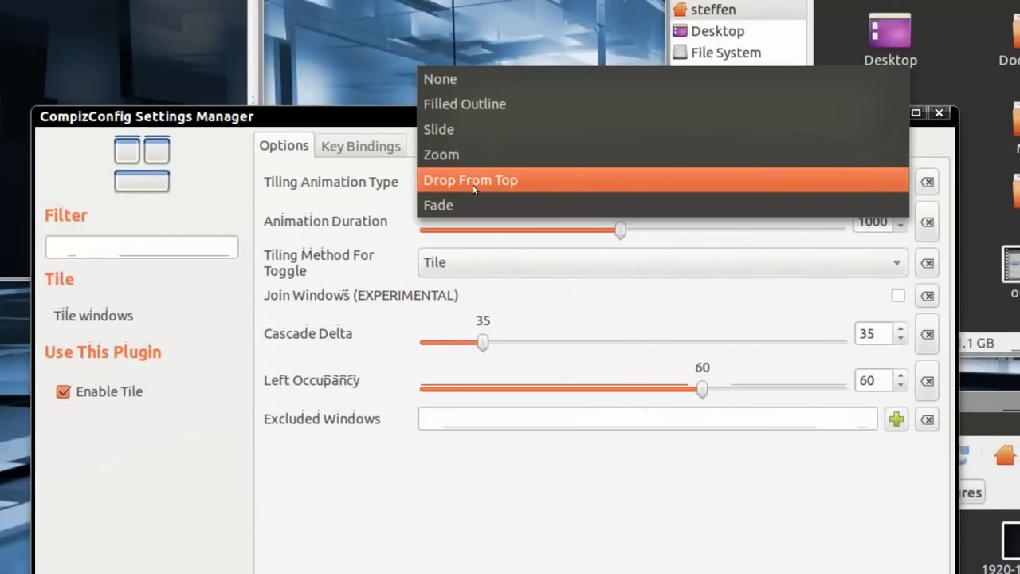
left_click(474, 184)
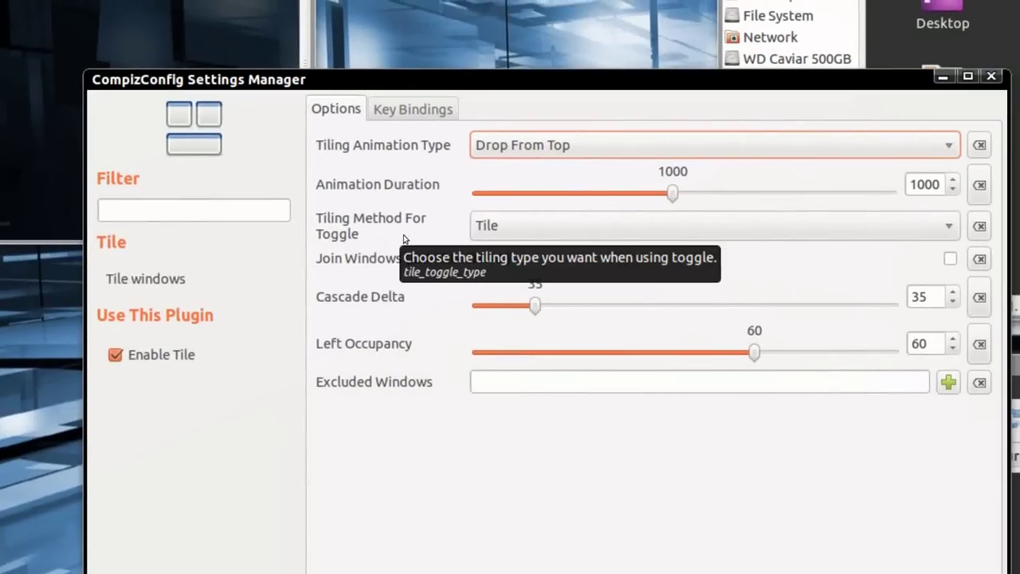
left_click(513, 231)
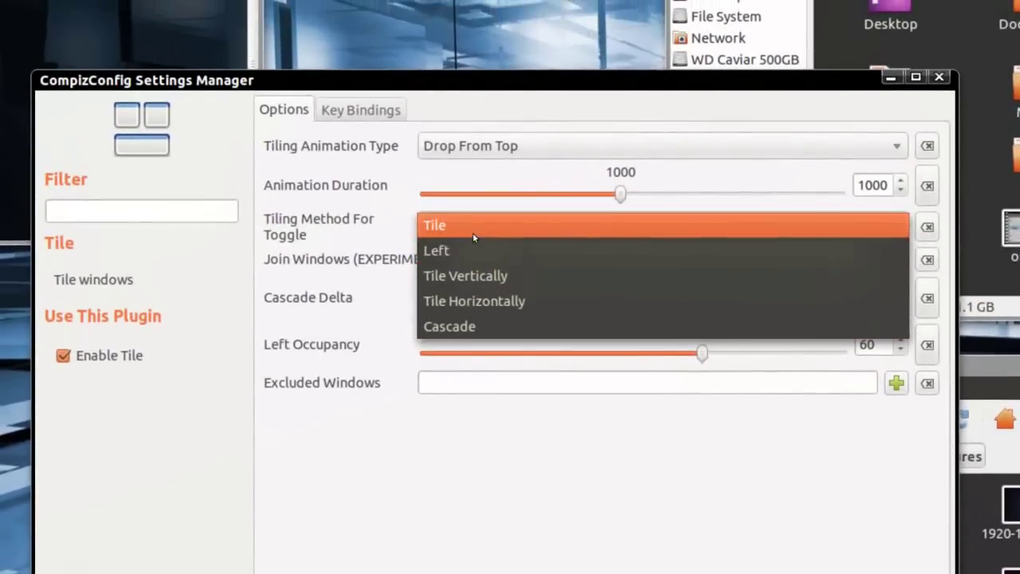
left_click(473, 229)
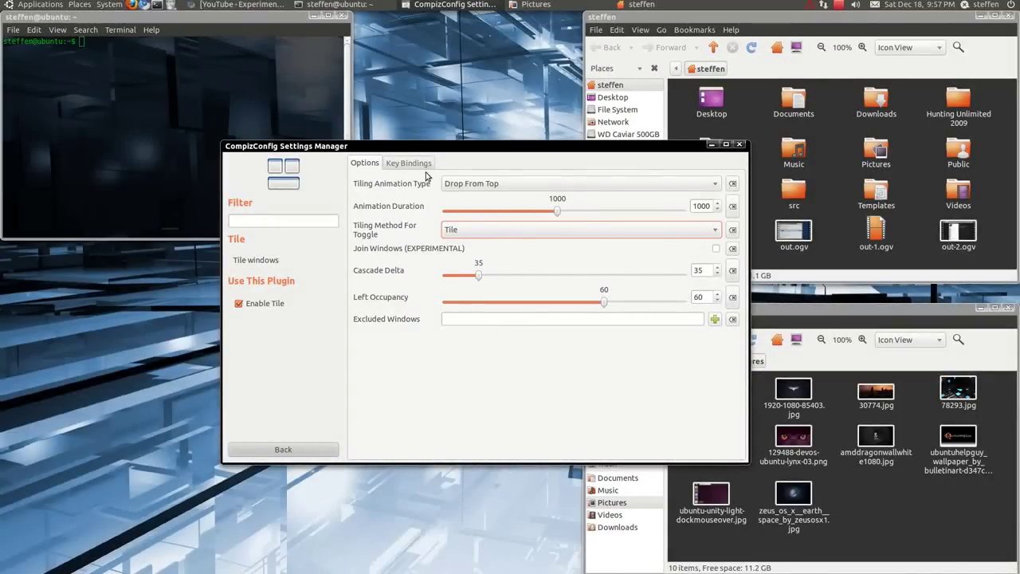
Step: Return to the Tile plugin's key bindings and arrange all open windows in a grid
left_click(421, 165)
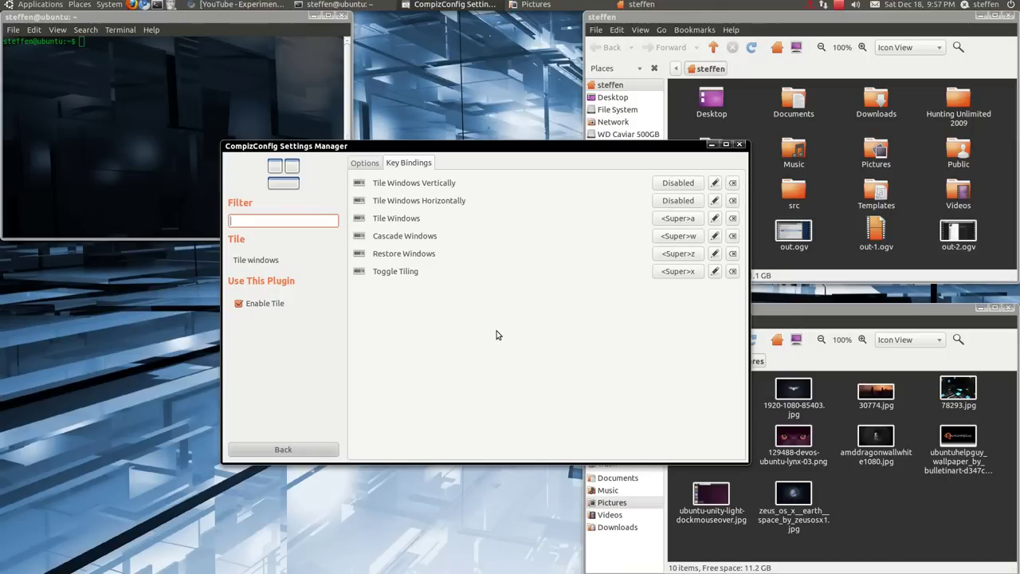
key("super+a")
key("super+a")
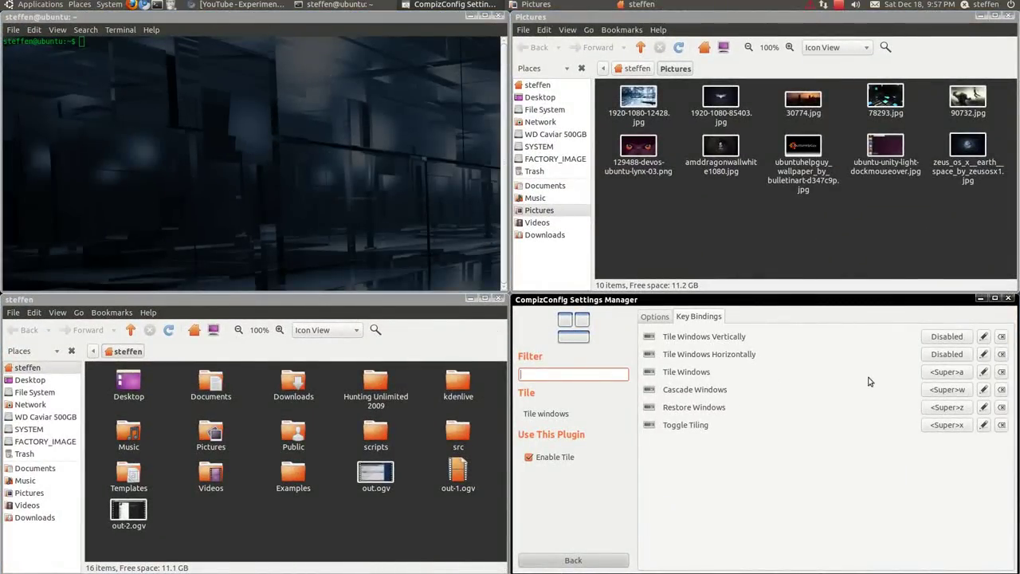
Step: Change the Tile Windows key binding to <Super>s, and restore the original window layout
left_click(935, 373)
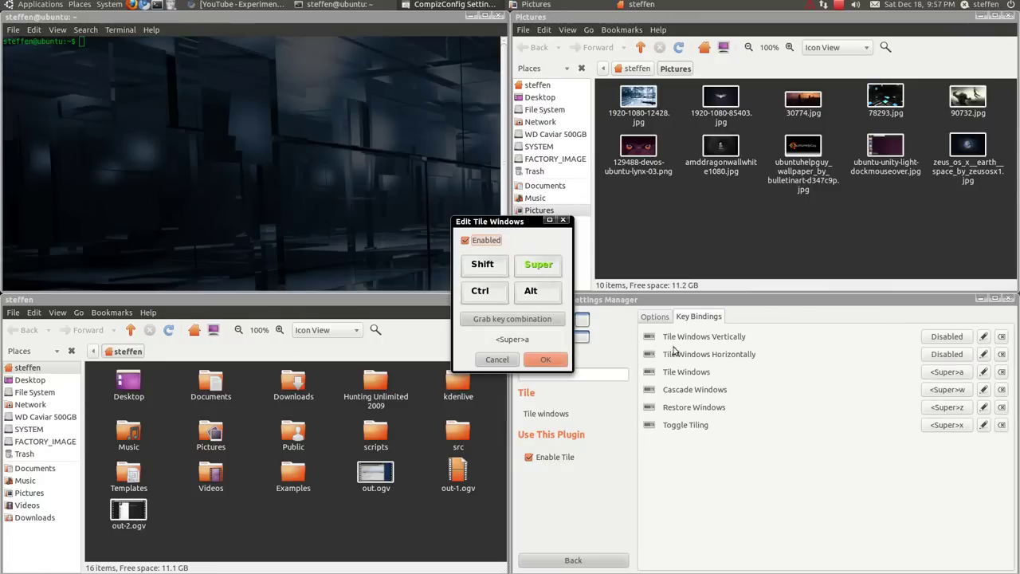
left_click(513, 320)
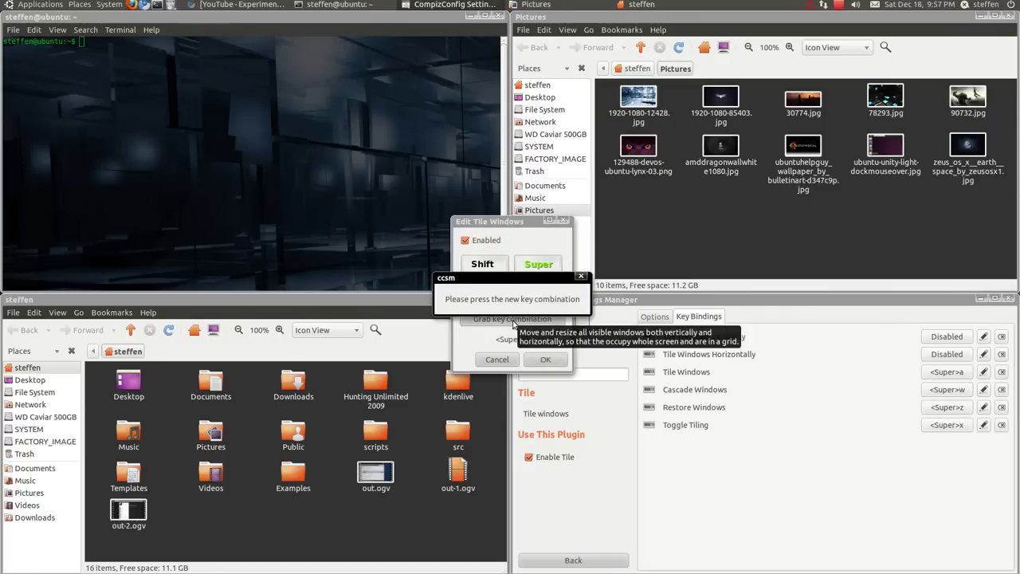
key("super+s")
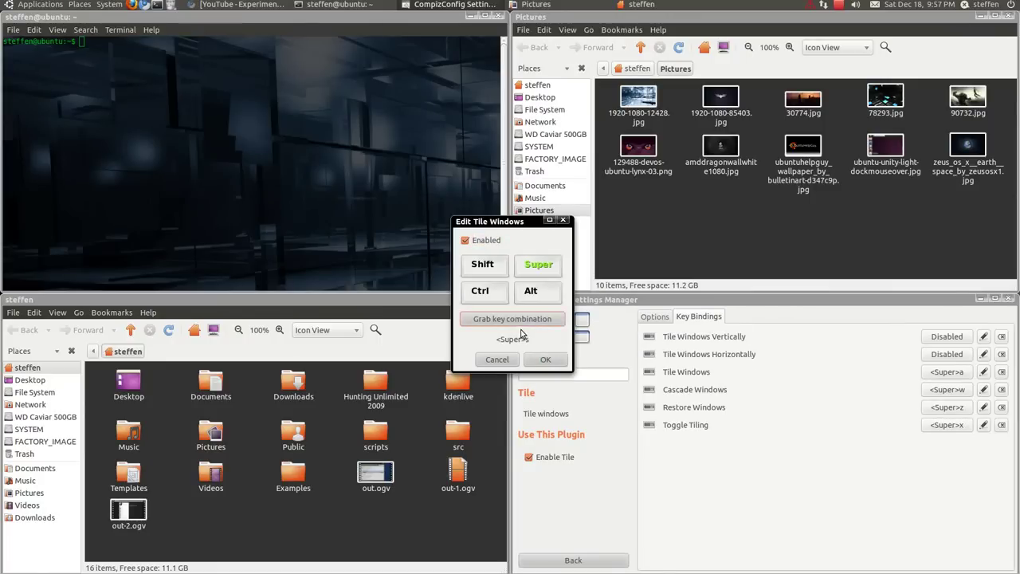
left_click(545, 360)
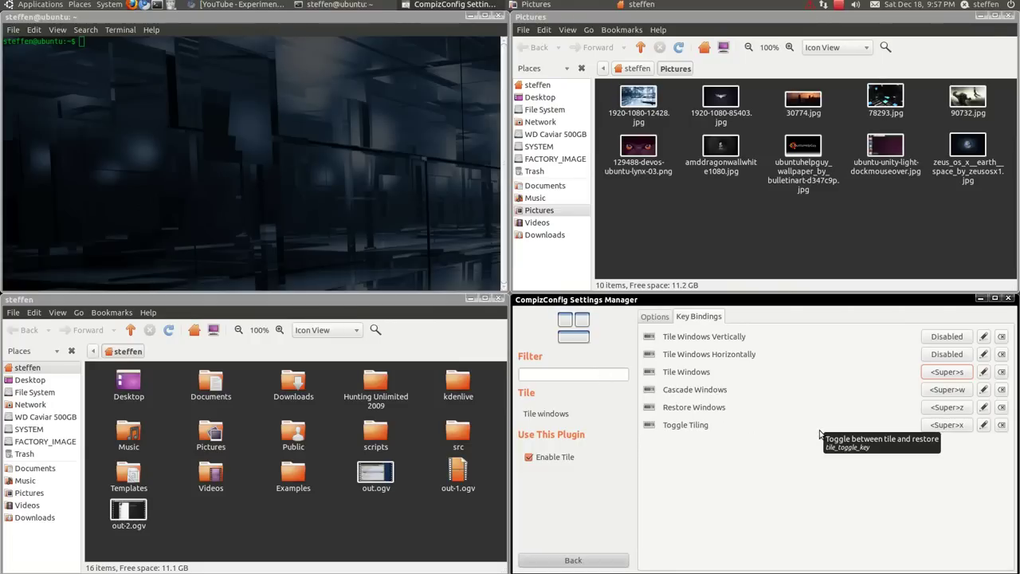
key("ctrl+alt+d")
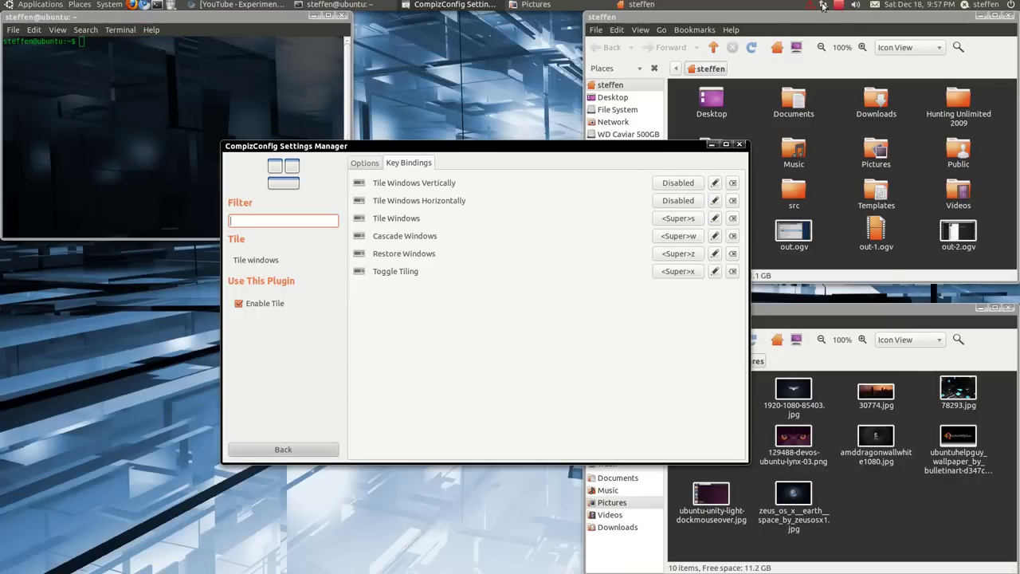
Step: Show the Experimental Compiz Addons video page in Chromium again and go back to the Tile key bindings
left_click(258, 4)
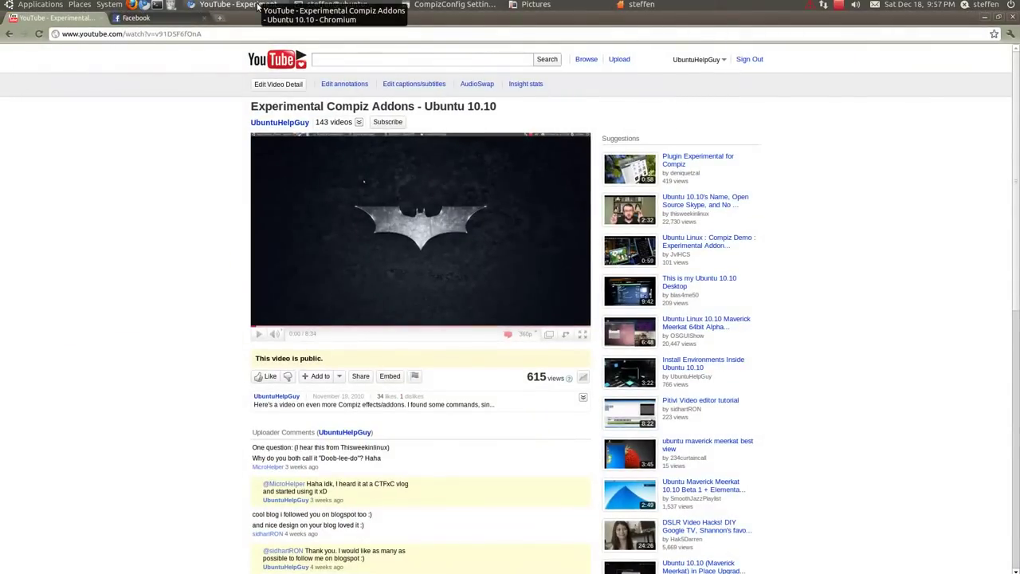
left_click(258, 4)
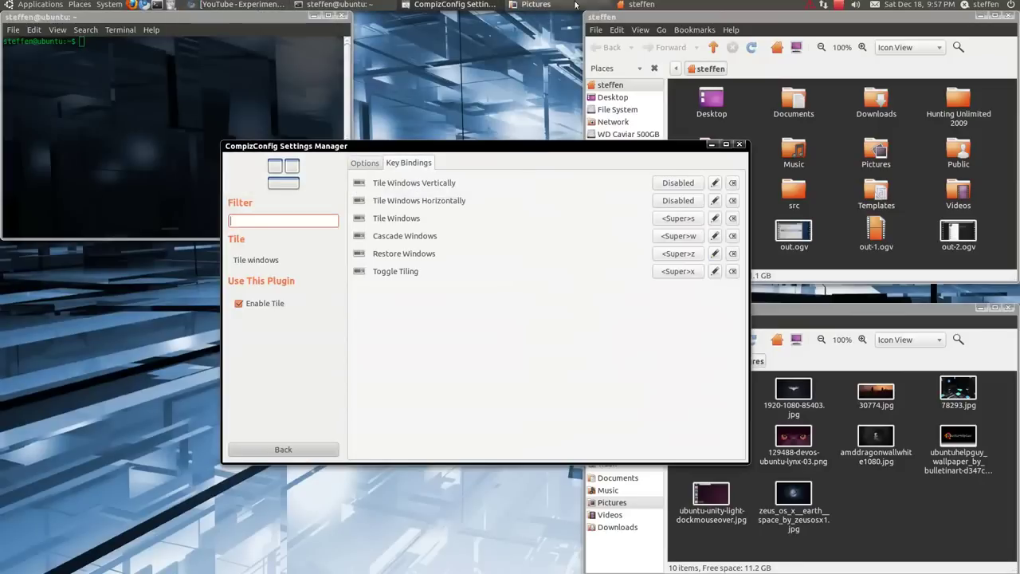
left_click(837, 6)
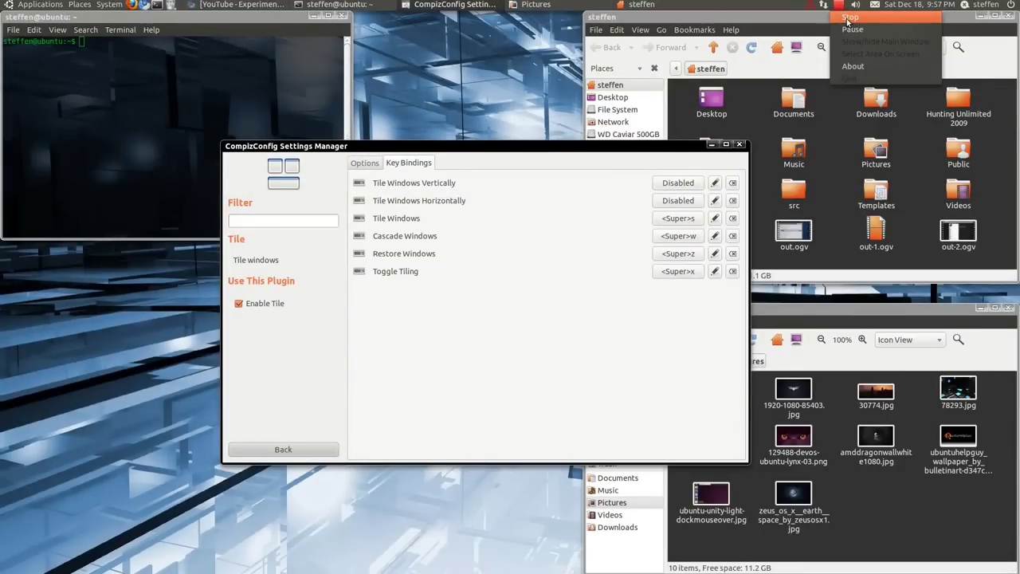